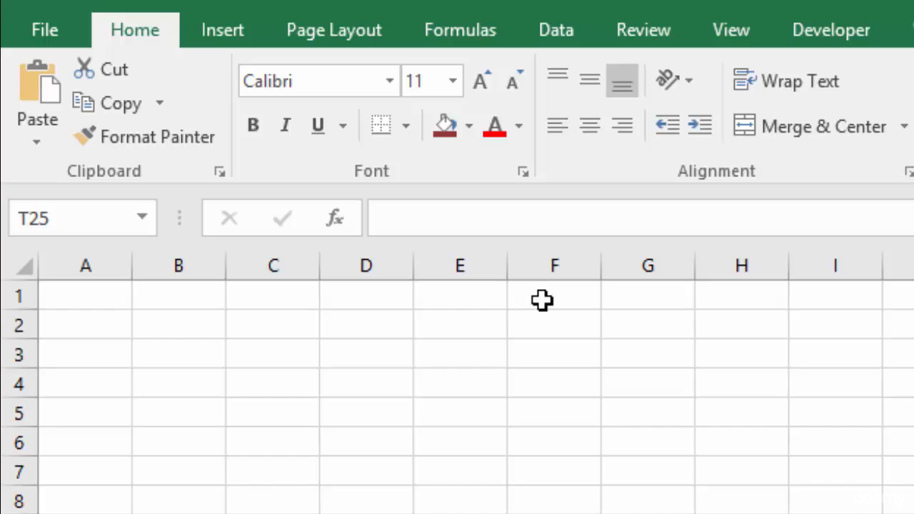
# Enter a SUM formula in cell F1 that adds cells C1 and D1 as separate arguments
pyautogui.click(541, 301)
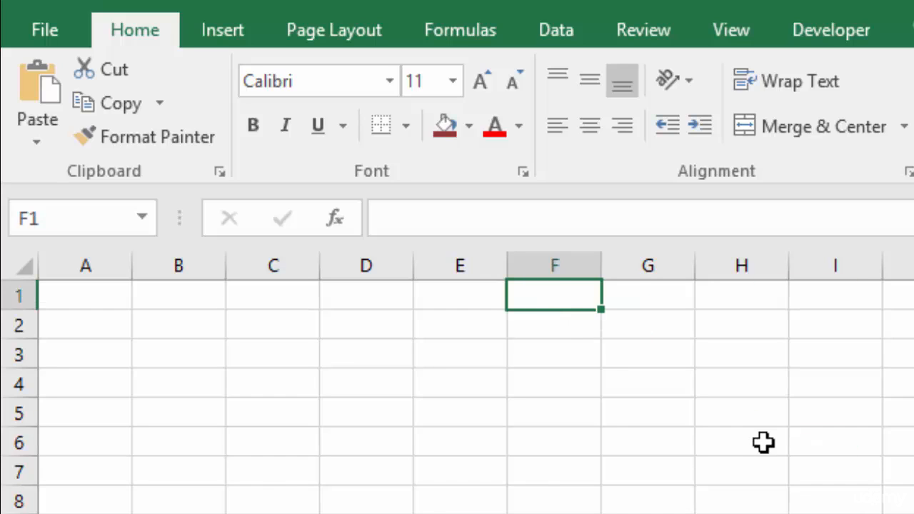
pyautogui.write('=')
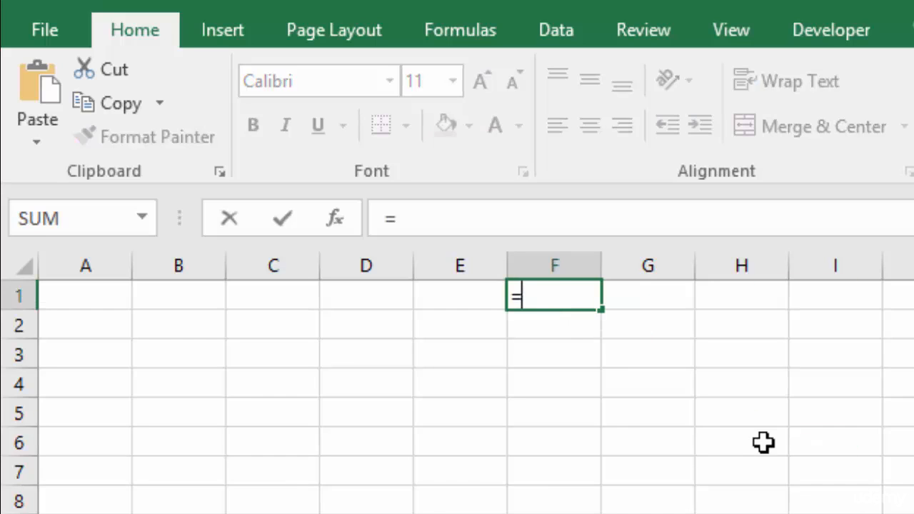
pyautogui.write('SUM')
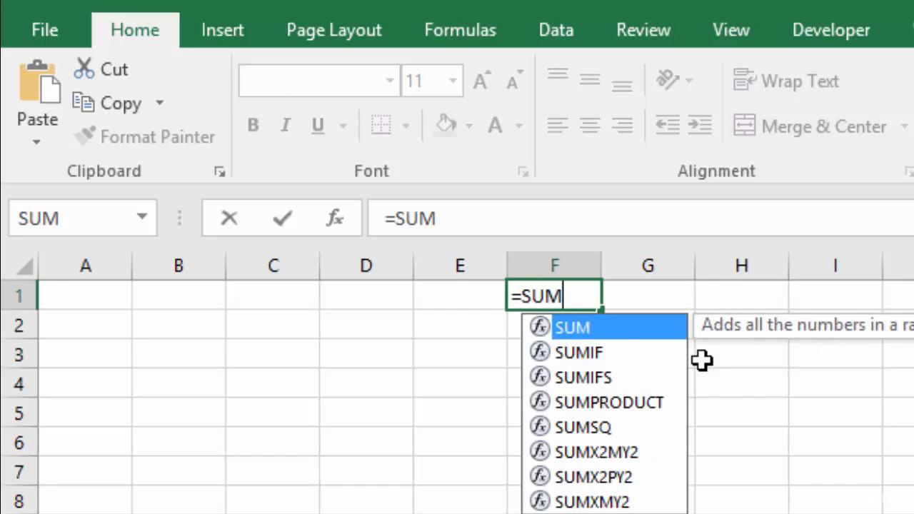
pyautogui.doubleClick(598, 327)
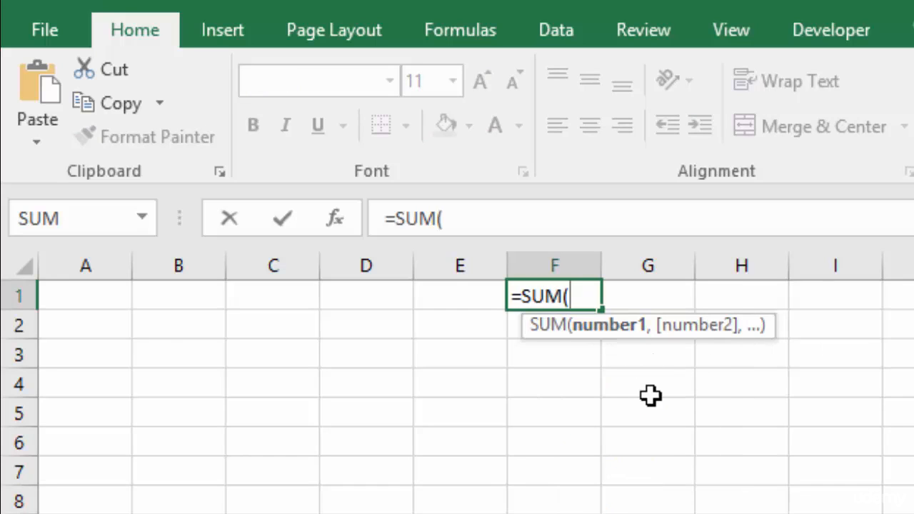
pyautogui.click(279, 298)
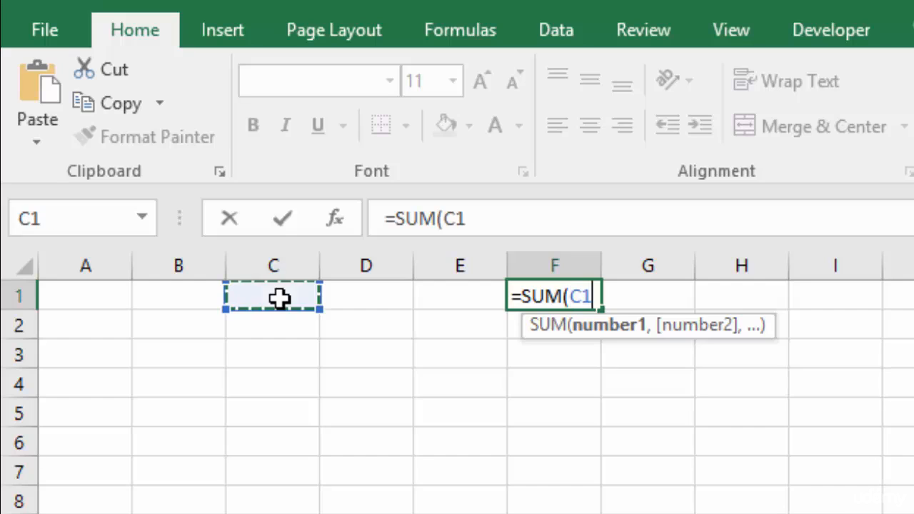
pyautogui.write(',')
pyautogui.click(380, 298)
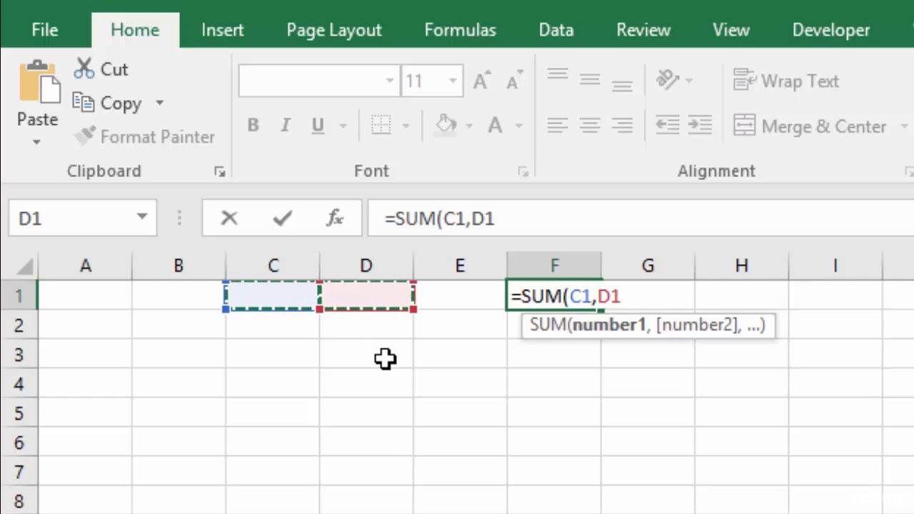
pyautogui.press('Return')
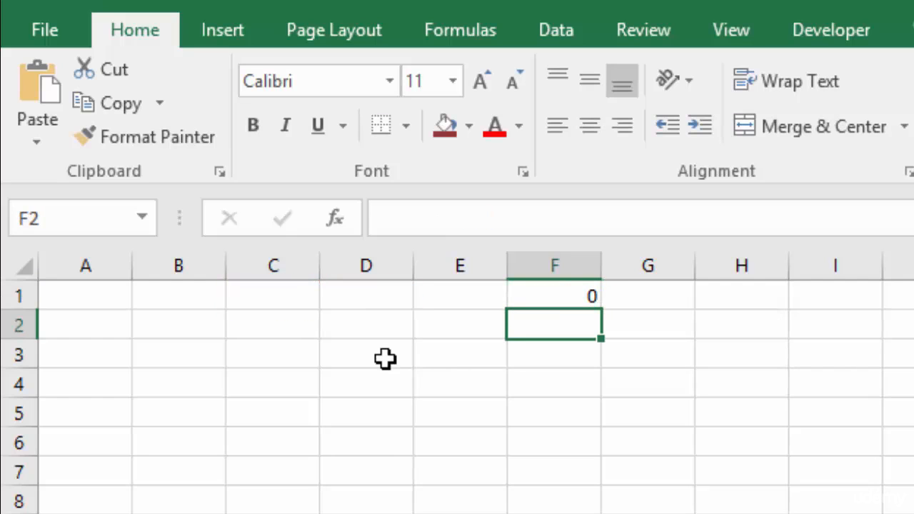
# Check the SUM formula's references in F1 and fill the formula down through F6
pyautogui.click(565, 295)
pyautogui.doubleClick(557, 296)
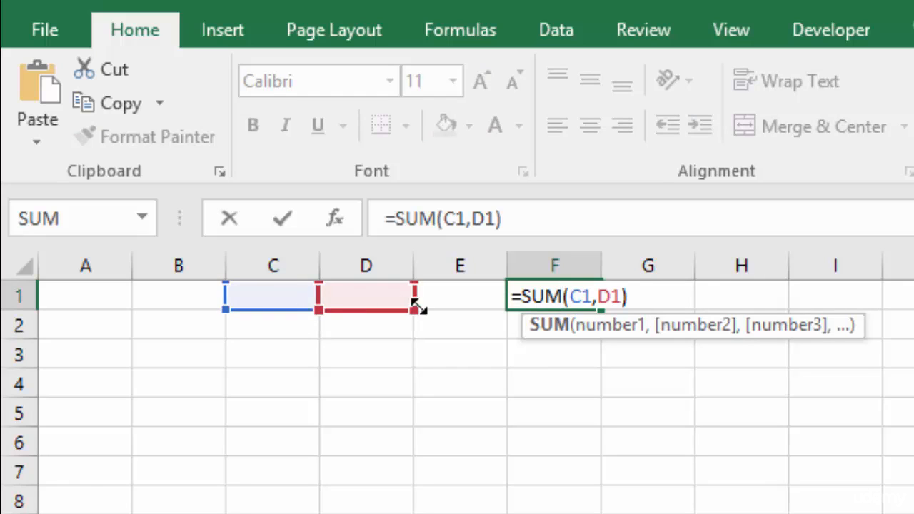
pyautogui.click(582, 362)
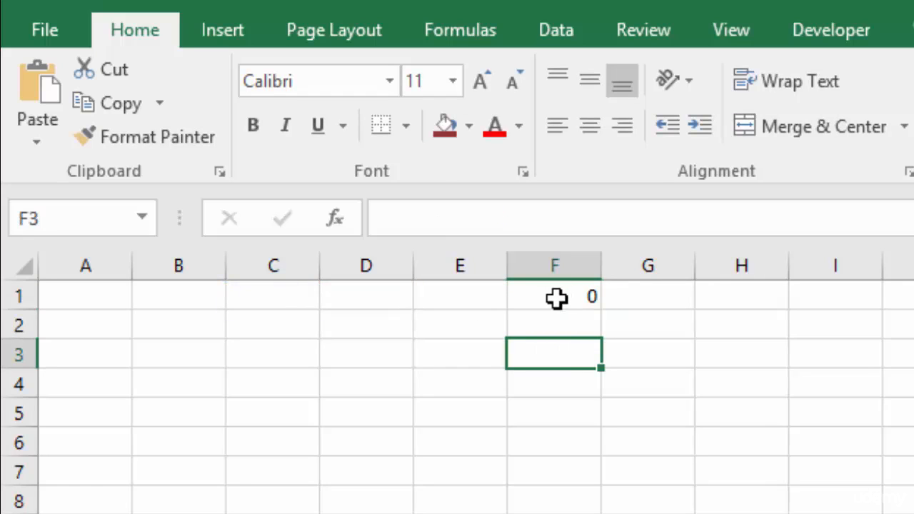
pyautogui.click(557, 298)
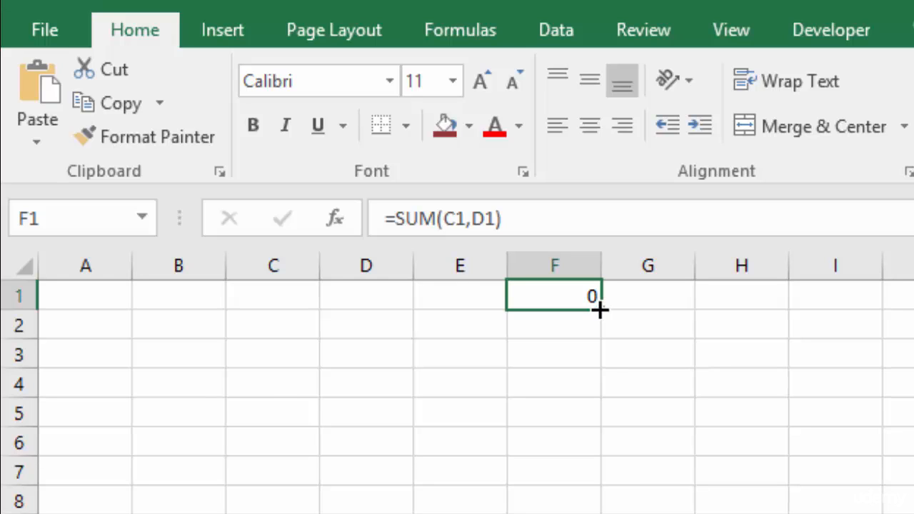
pyautogui.moveTo(599, 309); pyautogui.dragTo(598, 454)
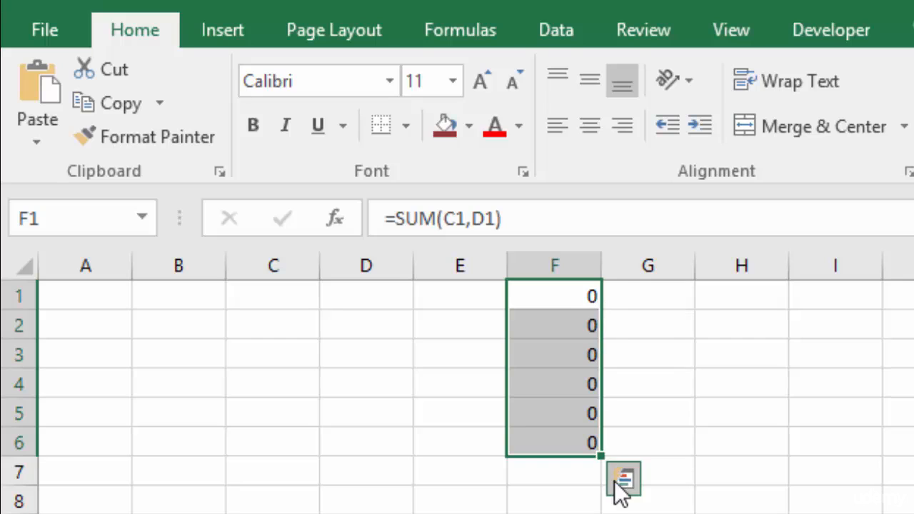
# Examine the formulas in F1 through F5, comparing which cells in columns C and D each one references
pyautogui.click(549, 296)
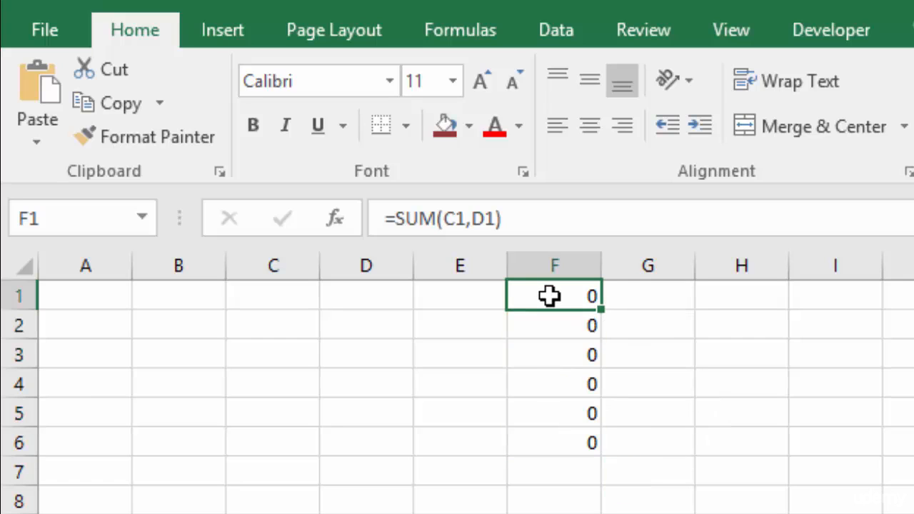
pyautogui.doubleClick(549, 296)
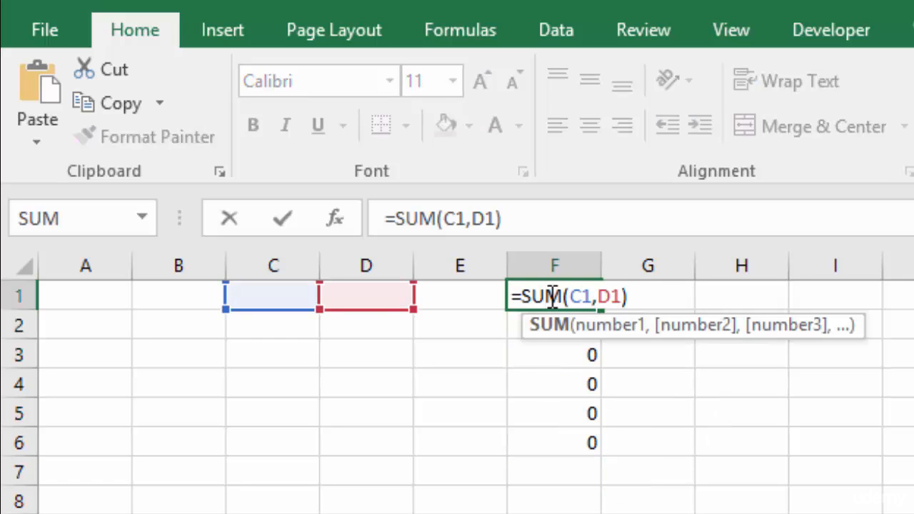
pyautogui.doubleClick(545, 324)
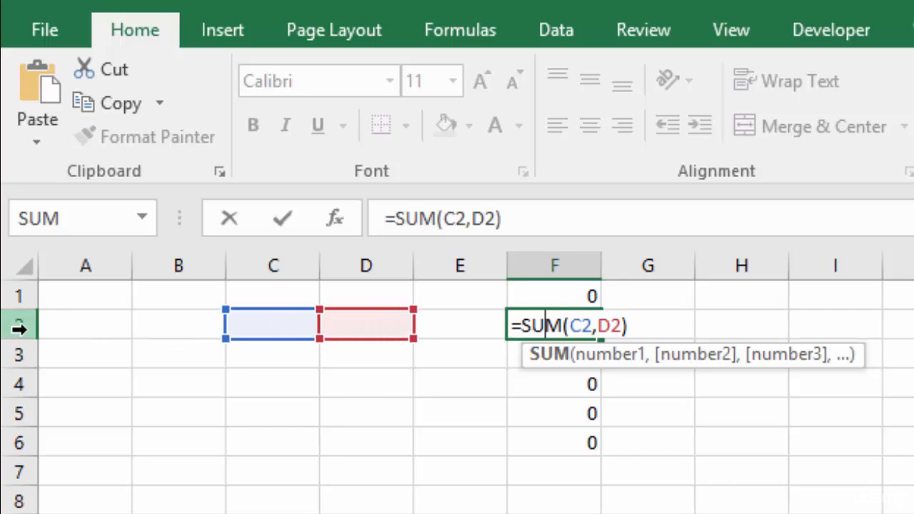
pyautogui.doubleClick(563, 296)
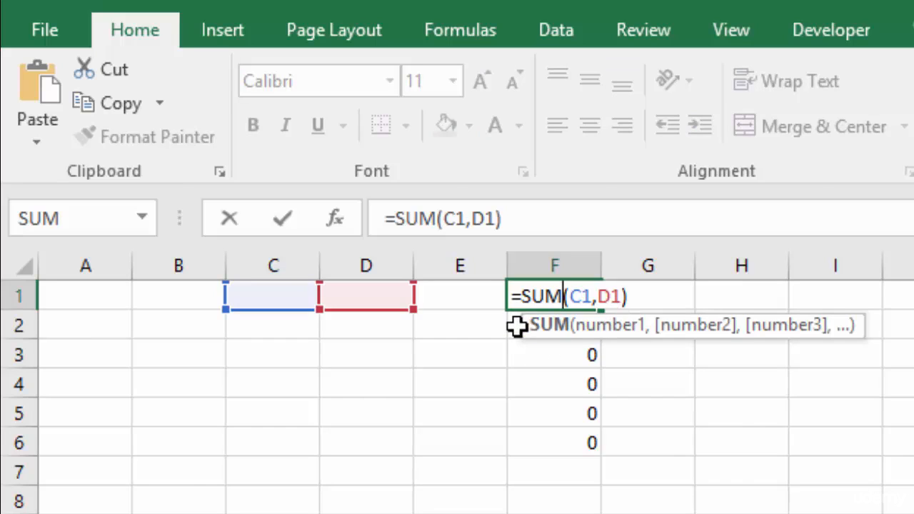
pyautogui.click(521, 322)
pyautogui.doubleClick(561, 325)
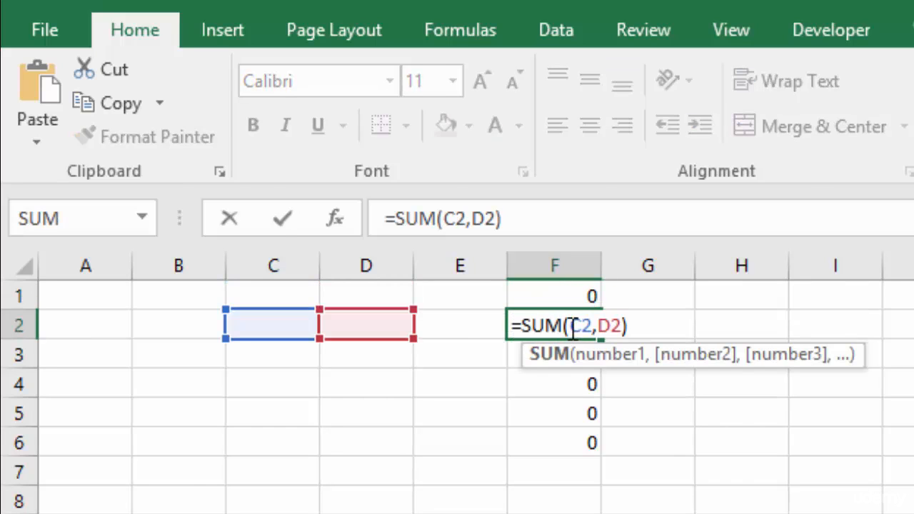
pyautogui.click(521, 357)
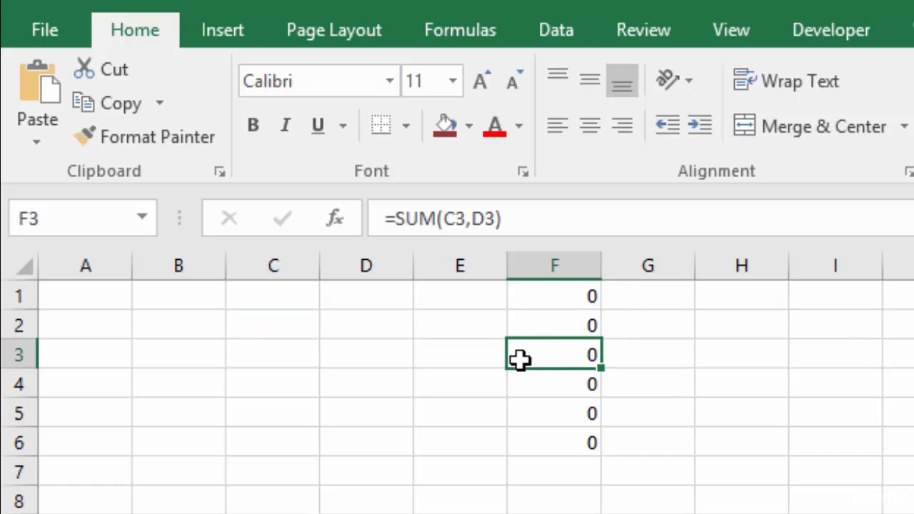
pyautogui.doubleClick(559, 354)
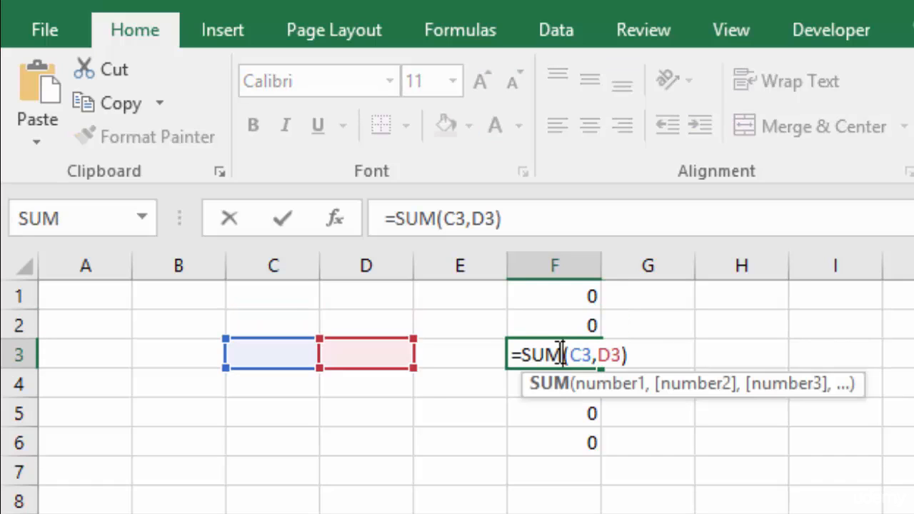
pyautogui.click(524, 387)
pyautogui.doubleClick(524, 388)
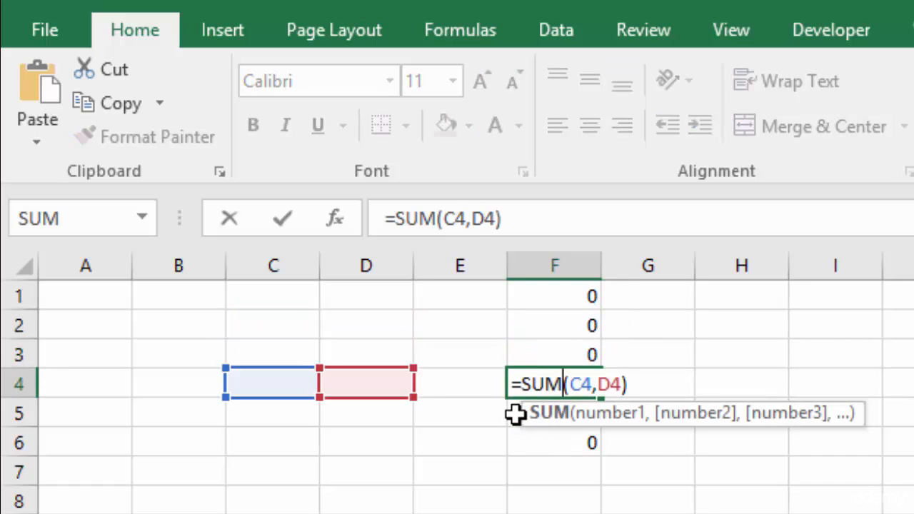
pyautogui.click(555, 413)
pyautogui.doubleClick(555, 413)
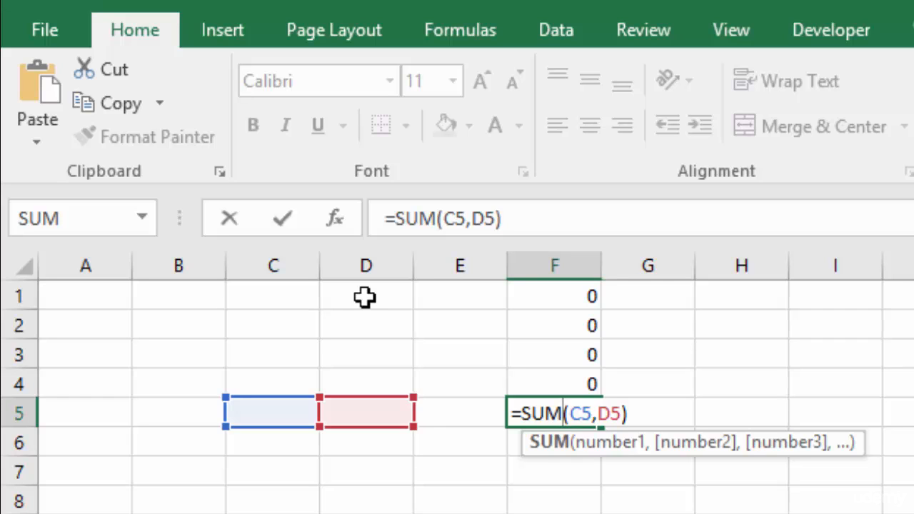
# Clear the copied formulas from cells F2 through F6
pyautogui.click(568, 325)
pyautogui.moveTo(569, 324); pyautogui.dragTo(566, 445)
pyautogui.press('Delete')
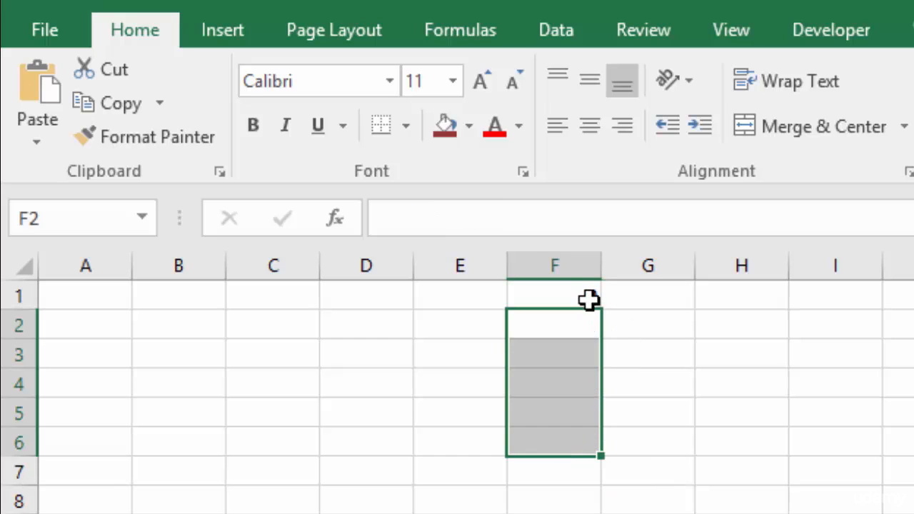
# Make the D1 reference in F1's SUM formula absolute as $D$1 and fill the formula down through F7
pyautogui.click(560, 298)
pyautogui.doubleClick(564, 296)
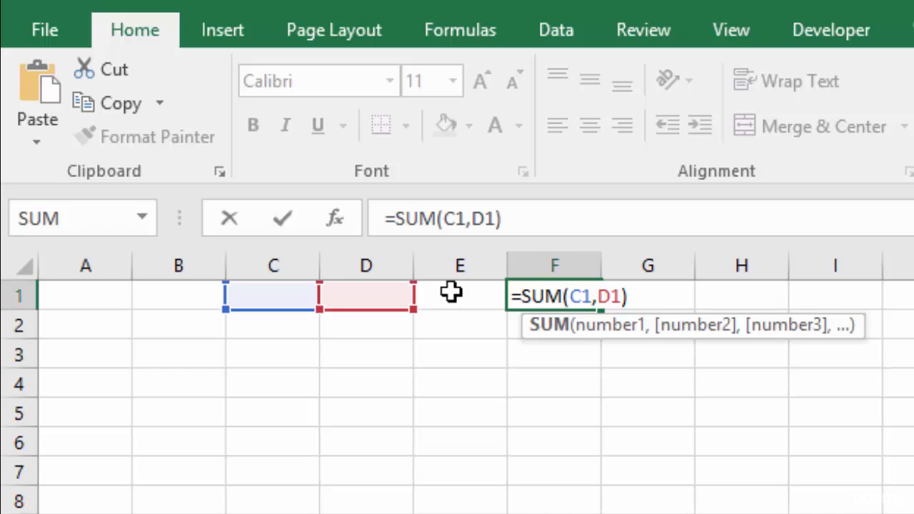
pyautogui.press('End')
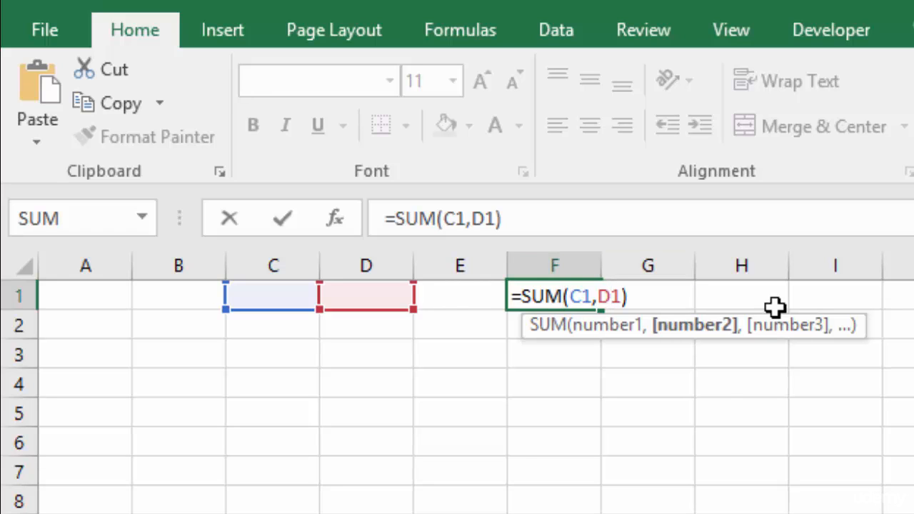
pyautogui.press('F4')
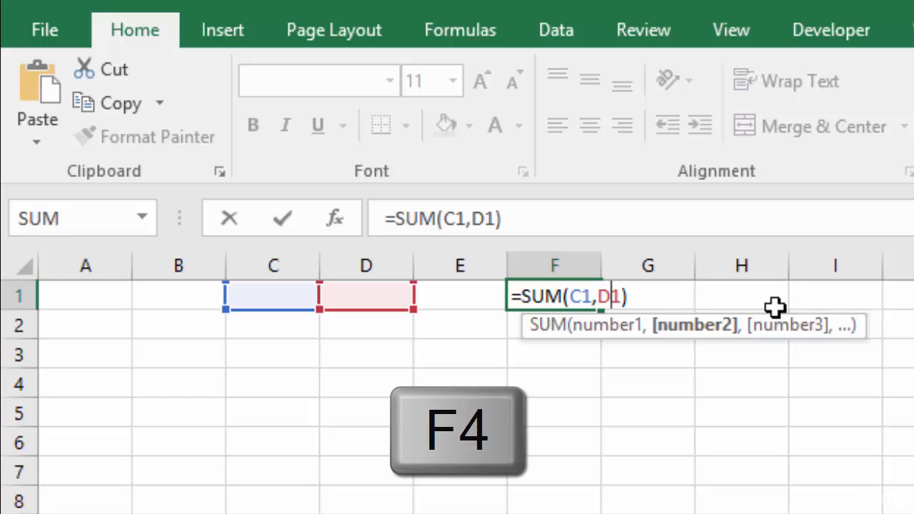
pyautogui.press('F4')
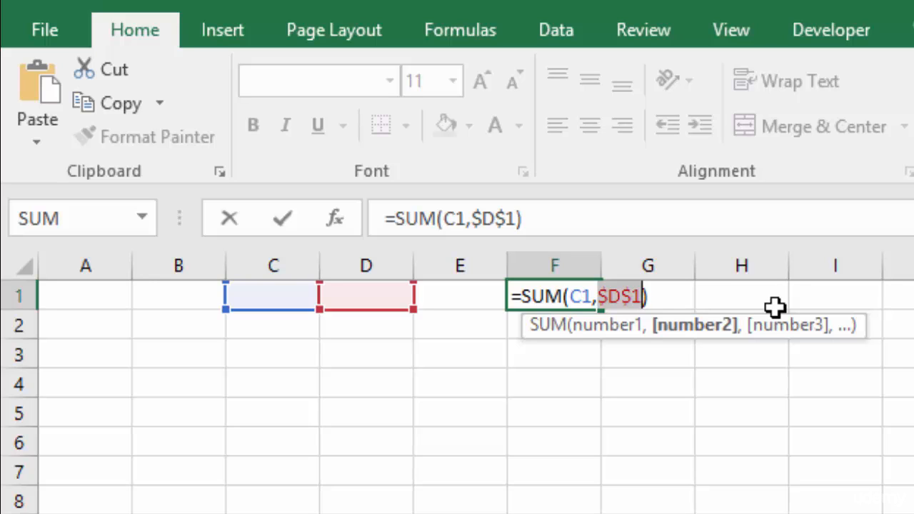
pyautogui.press('Return')
pyautogui.click(559, 294)
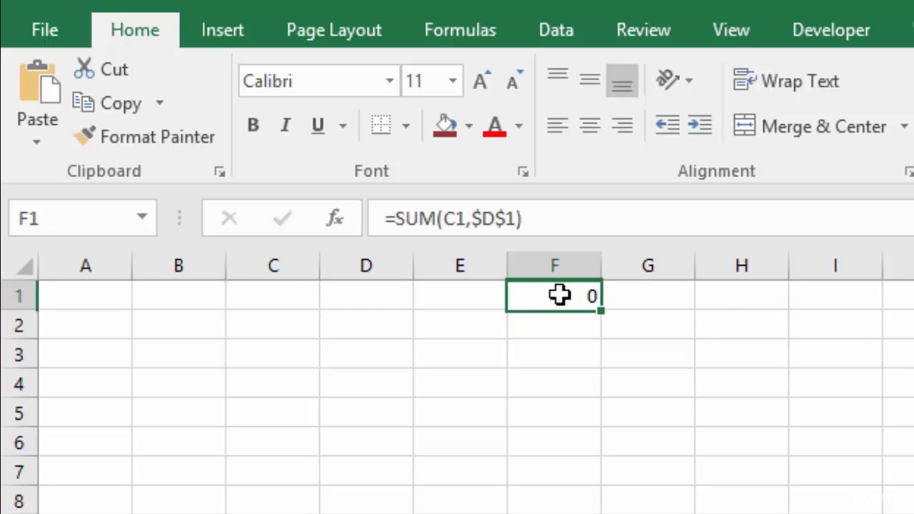
pyautogui.moveTo(602, 315); pyautogui.dragTo(604, 482)
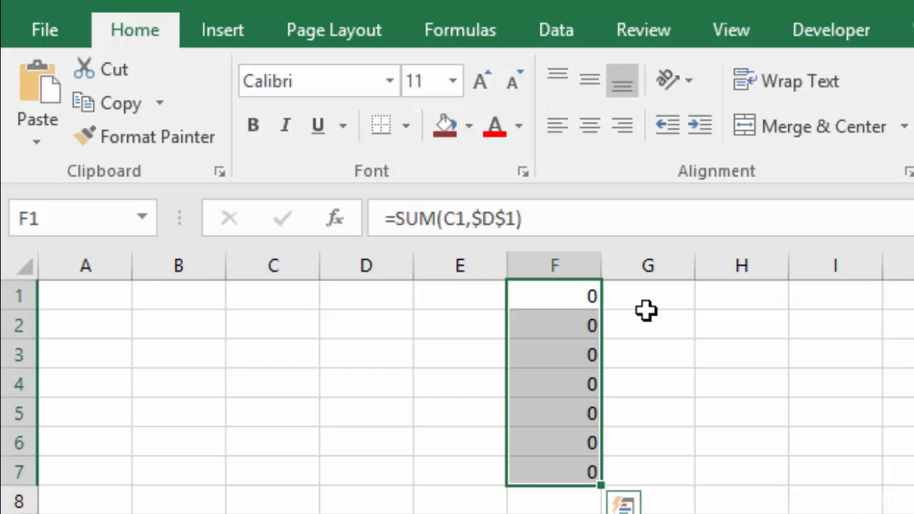
# Examine the formulas in F1 through F6, comparing their relative column C reference with the absolute $D$1 reference
pyautogui.click(553, 298)
pyautogui.doubleClick(539, 295)
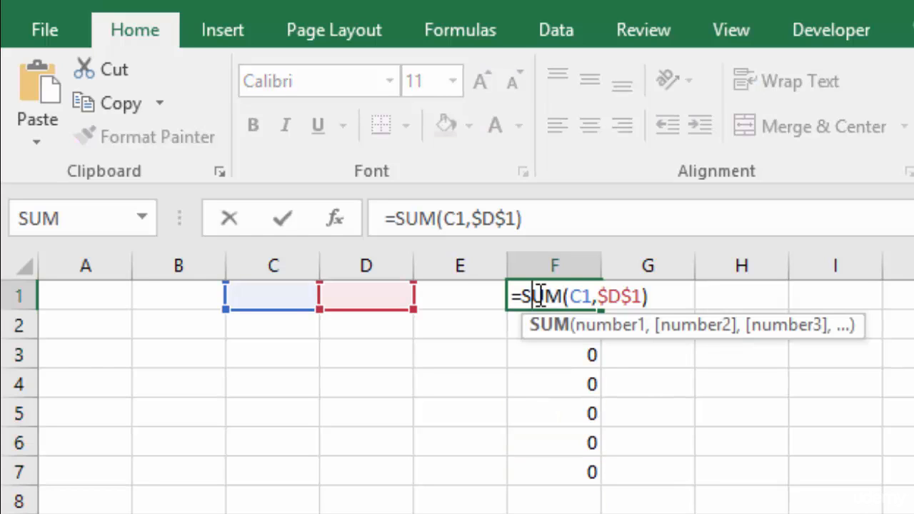
pyautogui.click(533, 329)
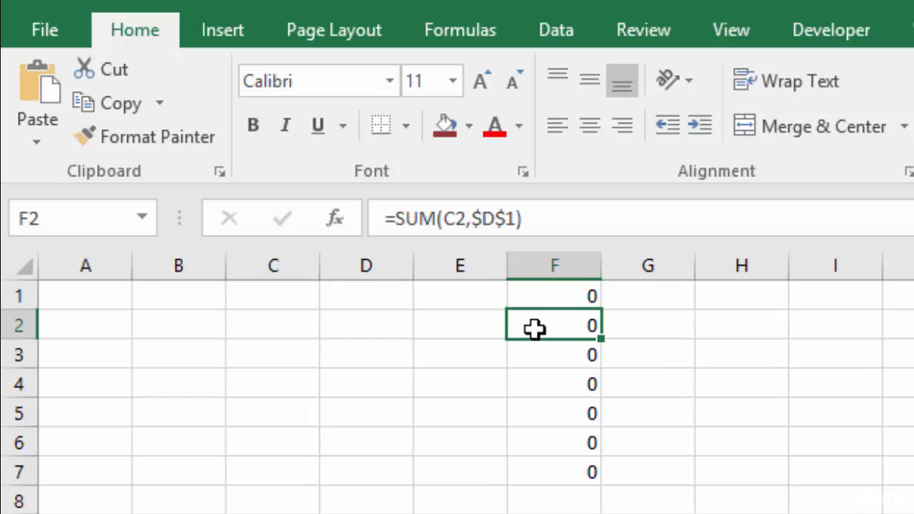
pyautogui.doubleClick(542, 327)
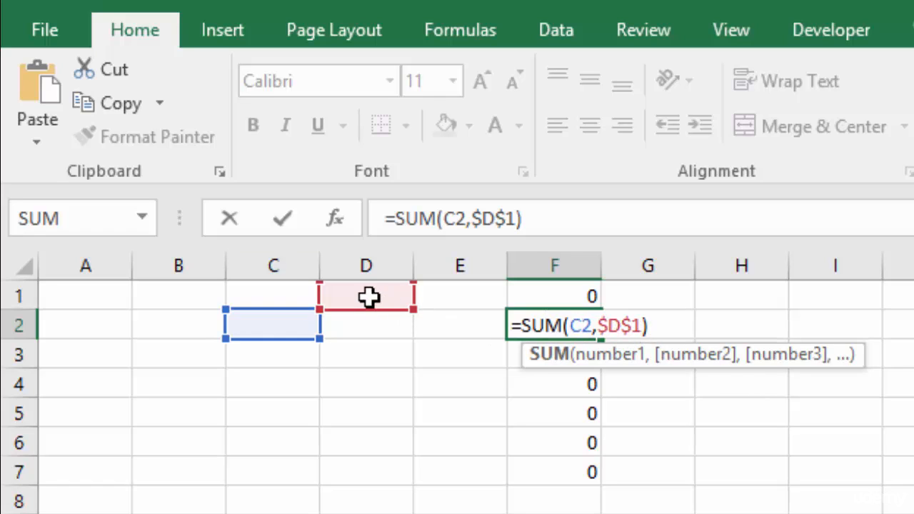
pyautogui.press('Return')
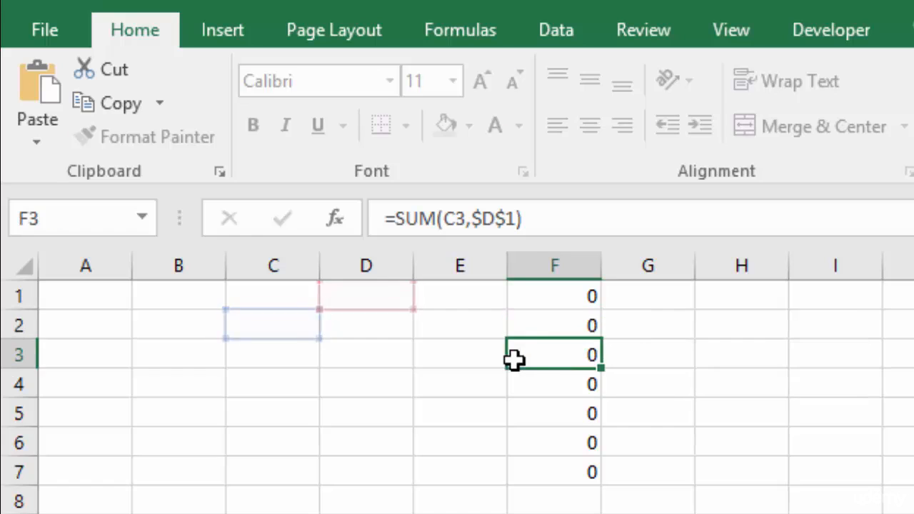
pyautogui.doubleClick(546, 355)
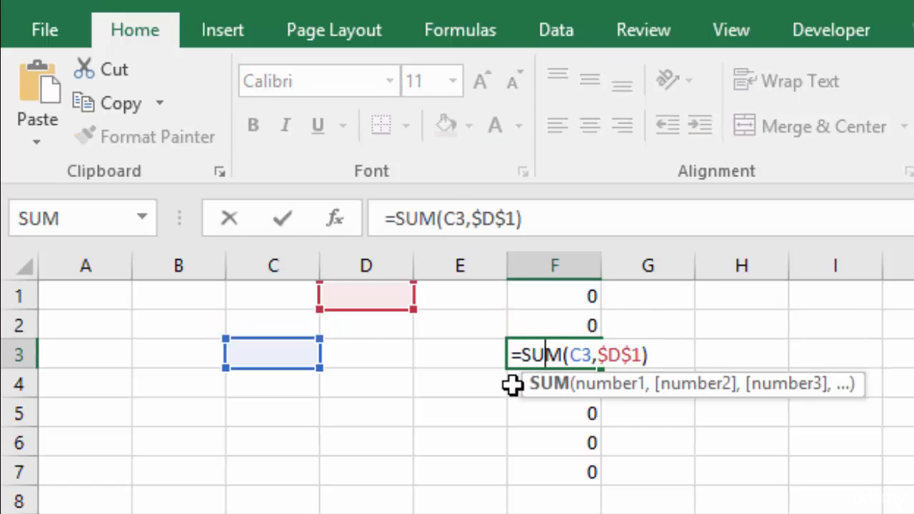
pyautogui.doubleClick(543, 384)
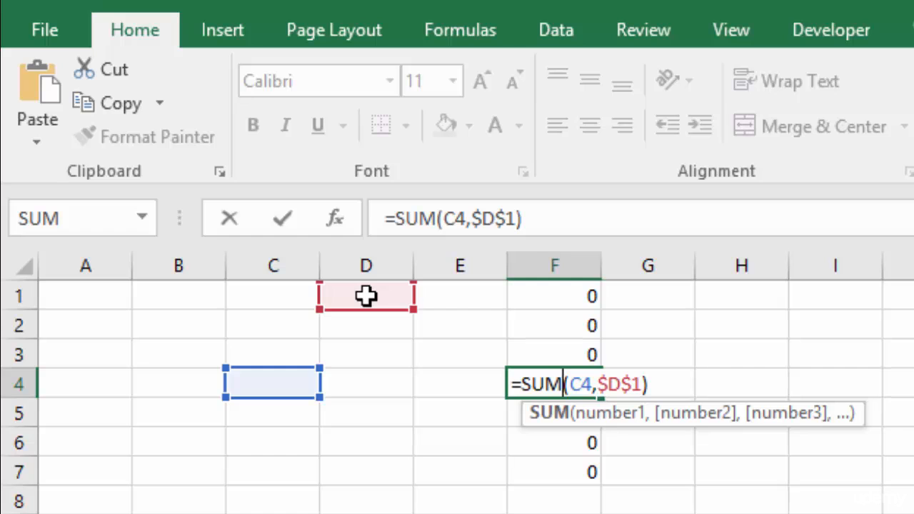
pyautogui.click(516, 416)
pyautogui.doubleClick(528, 412)
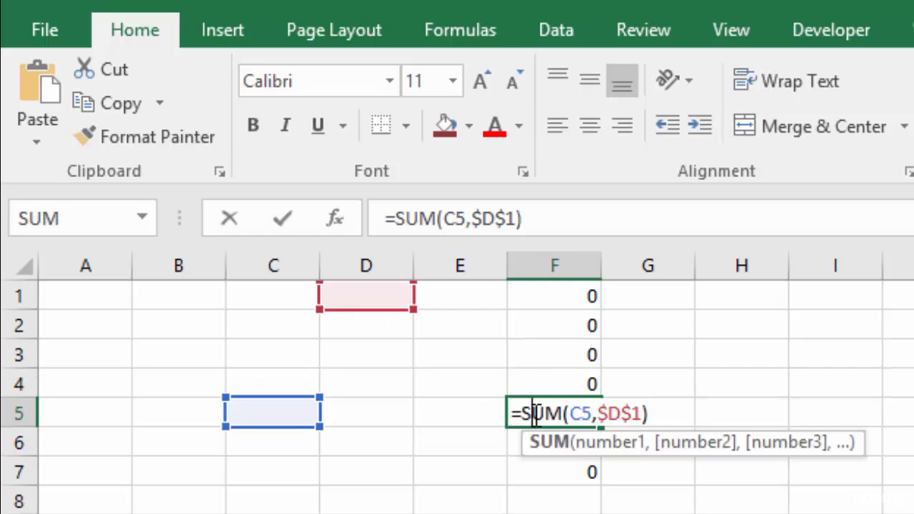
pyautogui.click(541, 444)
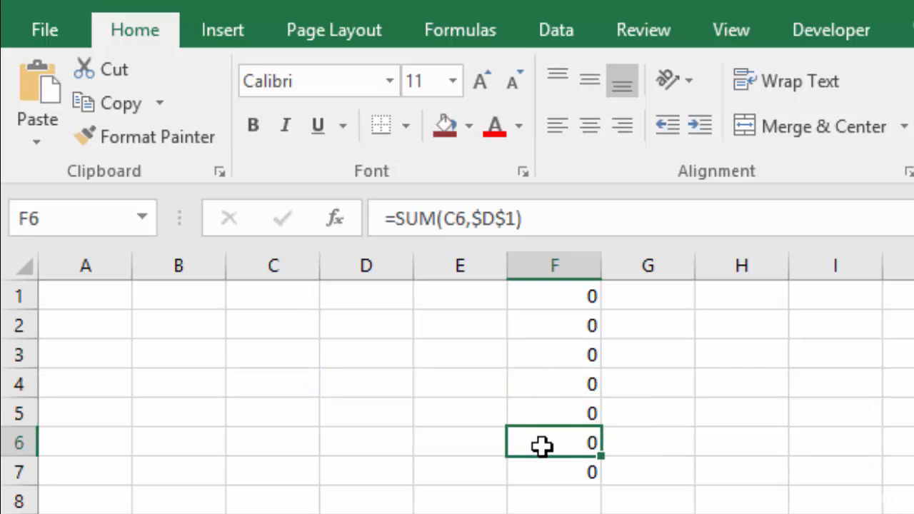
# Examine the cell references in F6's formula, and check the Monthly Commission total formula in B7 of the sales table
pyautogui.doubleClick(544, 443)
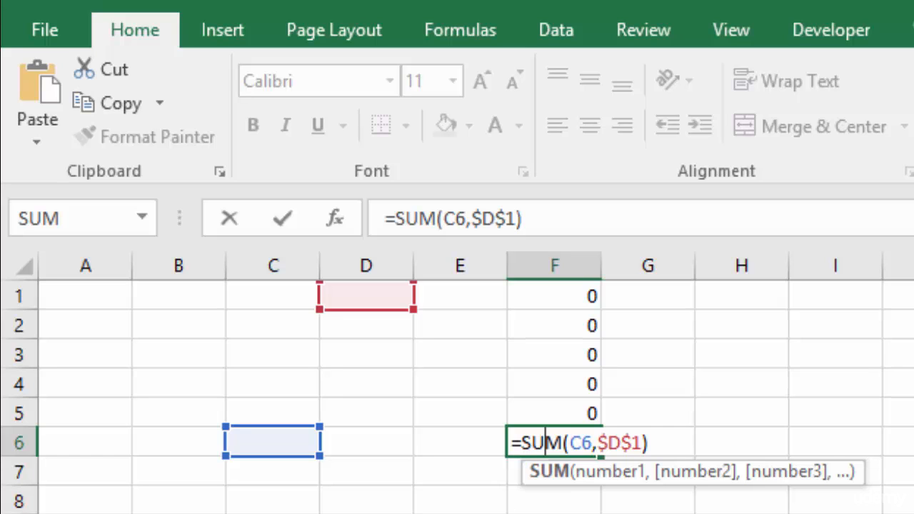
pyautogui.press('Escape')
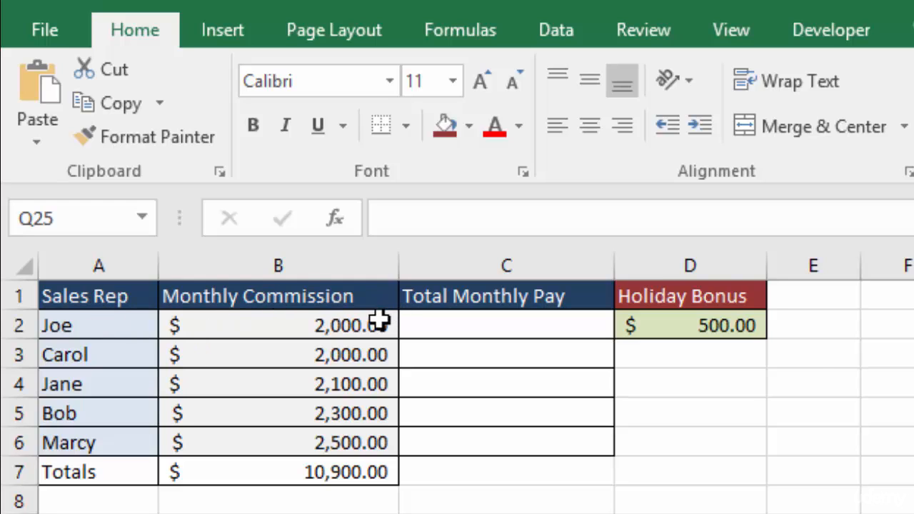
pyautogui.click(269, 472)
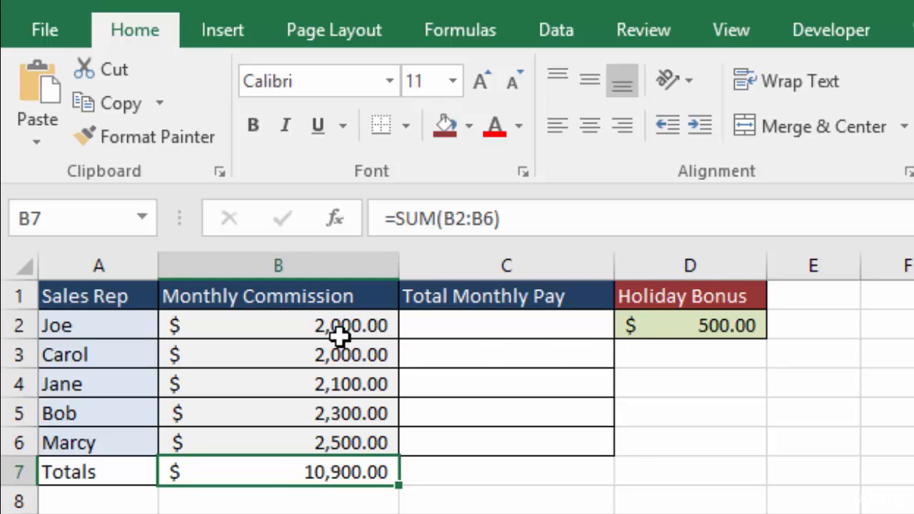
# Begin a SUM formula in C2 under Total Monthly Pay that adds commission cell B2 and bonus cell D2
pyautogui.click(486, 326)
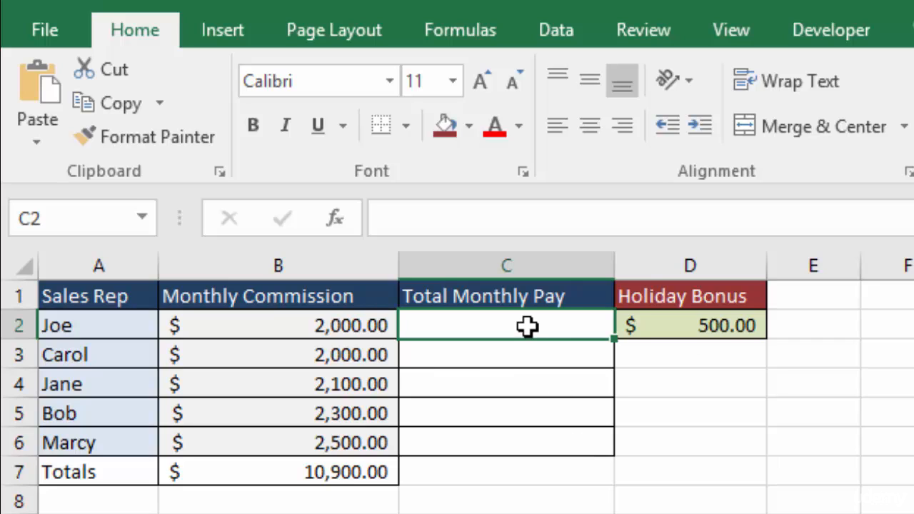
pyautogui.write('=')
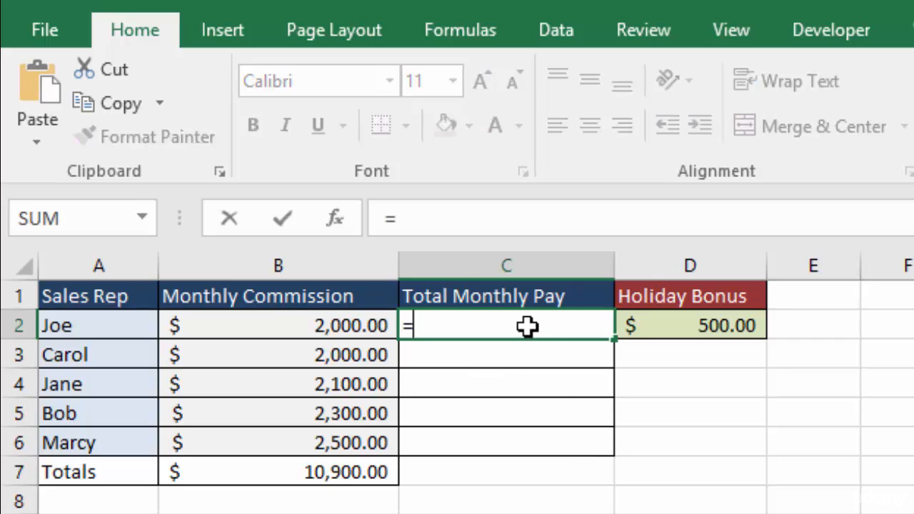
pyautogui.write('SUM')
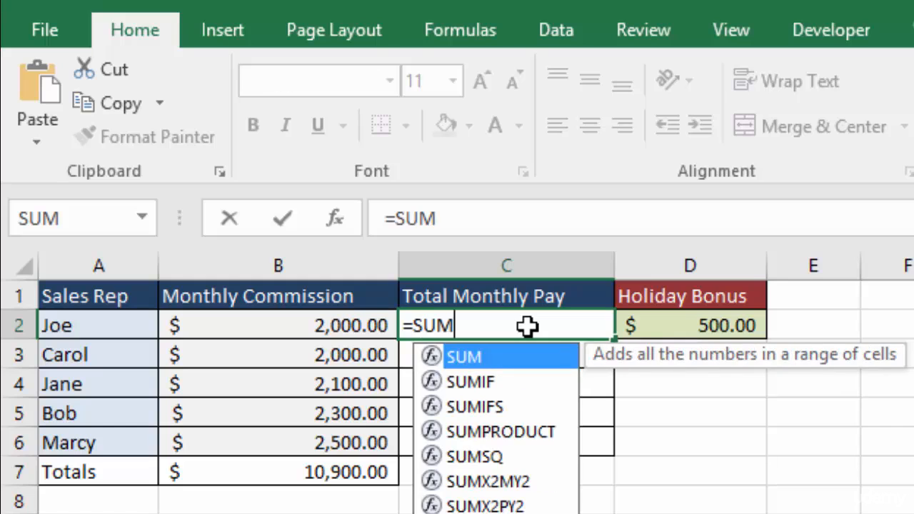
pyautogui.doubleClick(475, 359)
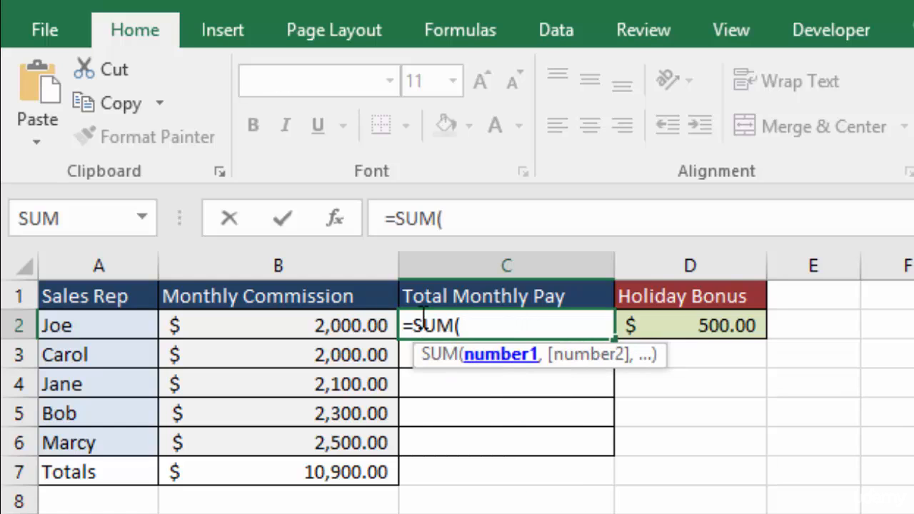
pyautogui.click(304, 327)
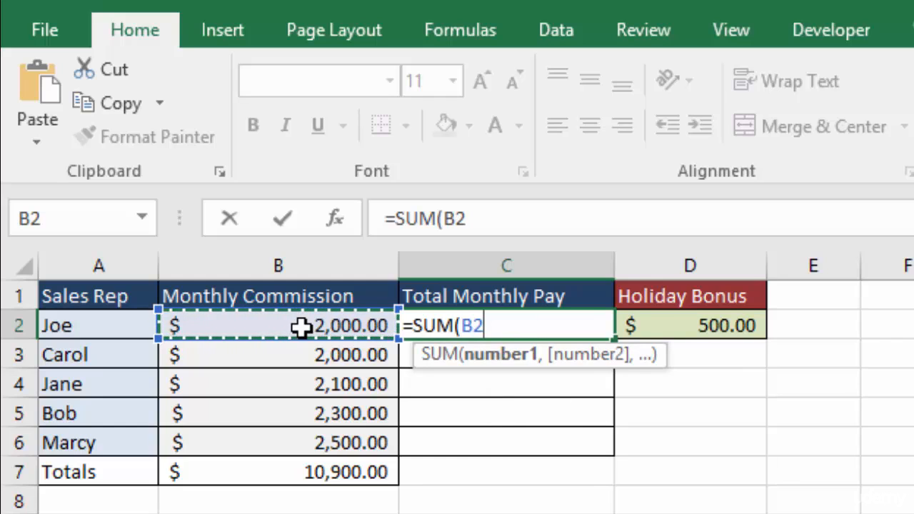
pyautogui.write(',')
pyautogui.click(687, 325)
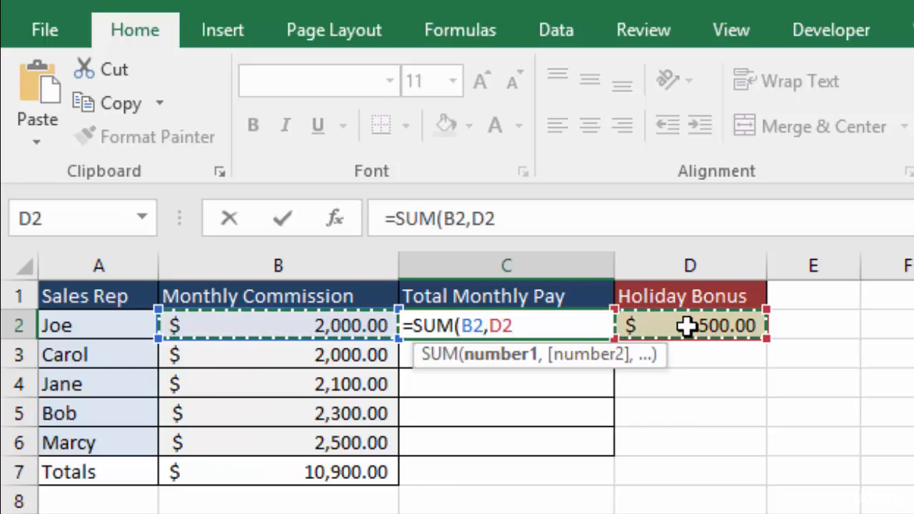
pyautogui.press('F4')
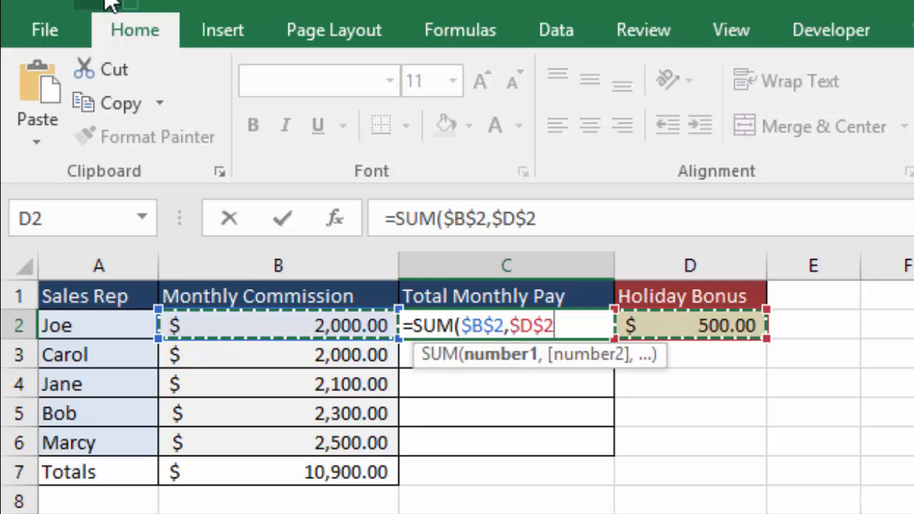
pyautogui.hotkey('shift', 'Left')
pyautogui.hotkey('shift', 'Left')
pyautogui.hotkey('shift', 'Left')
pyautogui.hotkey('shift', 'Left')
pyautogui.hotkey('shift', 'Left')
pyautogui.hotkey('shift', 'Left')
pyautogui.hotkey('shift', 'Left')
pyautogui.hotkey('shift', 'Left')
pyautogui.hotkey('shift', 'Left')
pyautogui.press('F4')
pyautogui.press('F4')
pyautogui.press('F4')
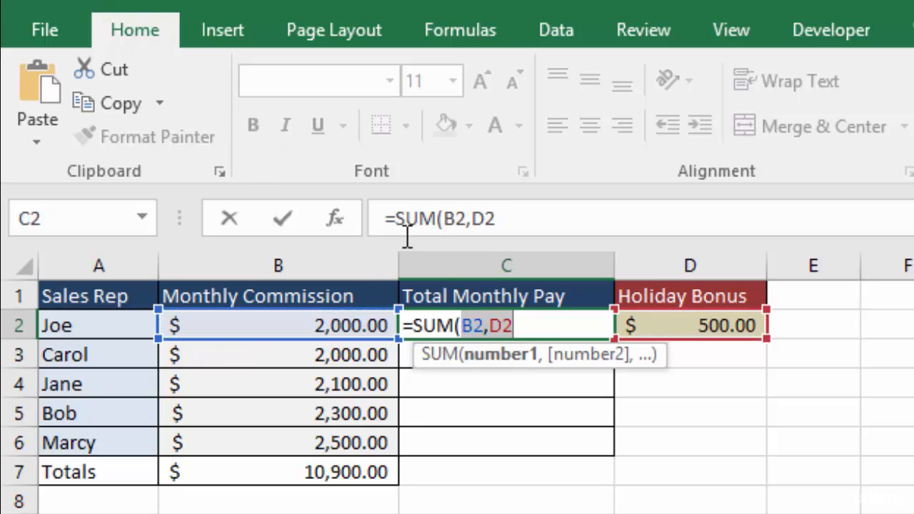
# Make only the D2 reference absolute to complete C2 as =SUM(B2,$D$2), and fill the formula down through C6
pyautogui.click(516, 325)
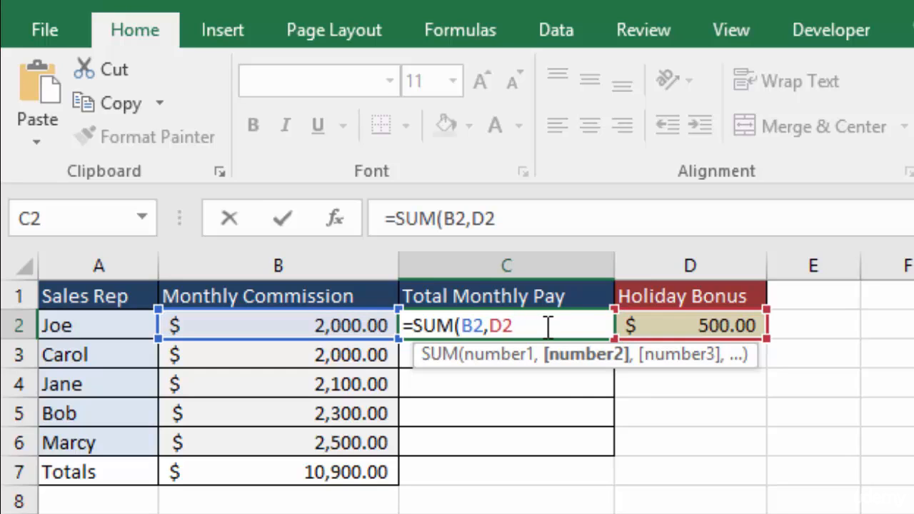
pyautogui.press('F4')
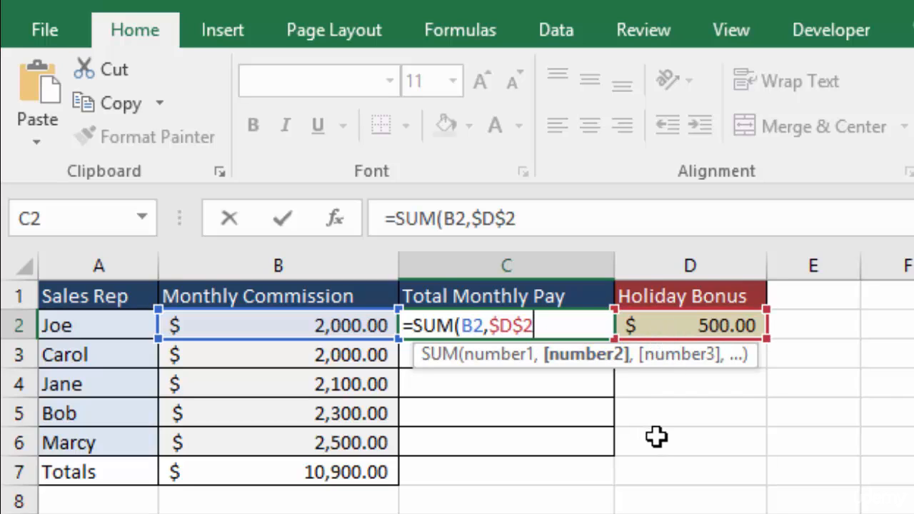
pyautogui.write(')')
pyautogui.press('Return')
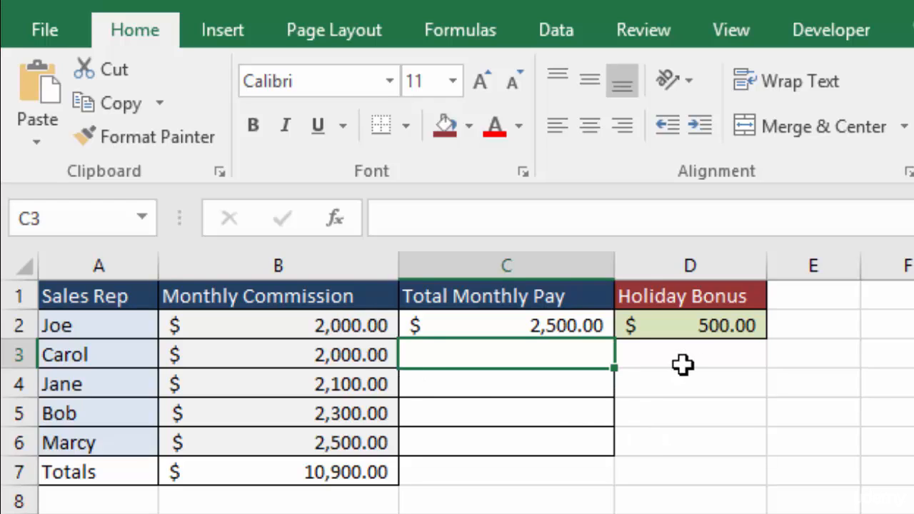
pyautogui.click(505, 327)
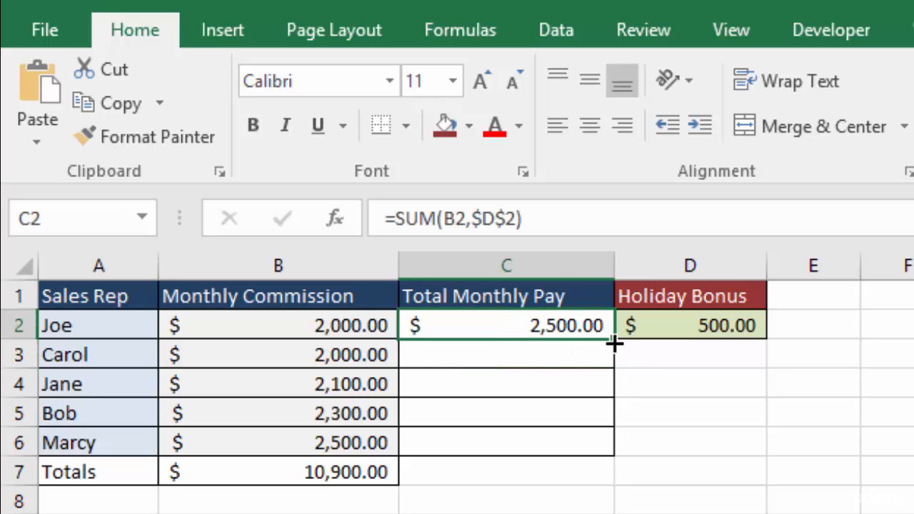
pyautogui.moveTo(614, 344); pyautogui.dragTo(618, 457)
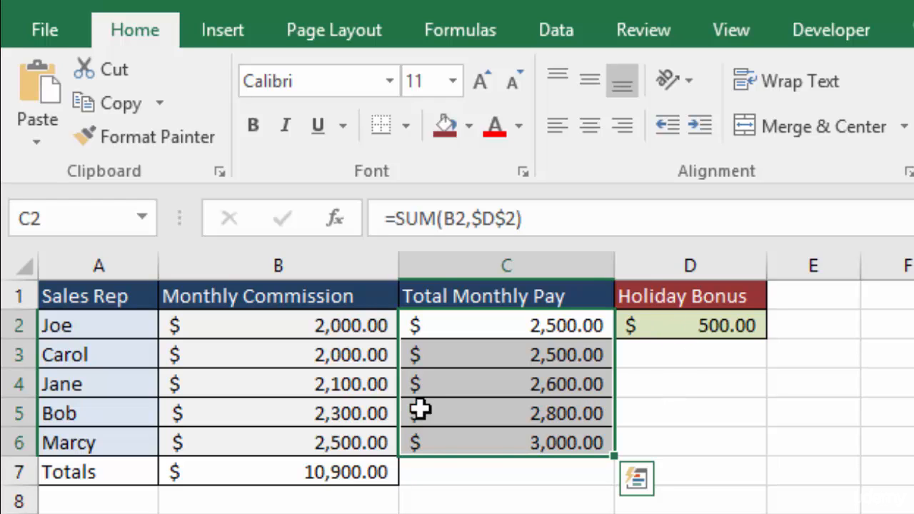
# Examine the formulas in C3 and C5, comparing their relative column B reference with the absolute $D$2 reference
pyautogui.doubleClick(504, 355)
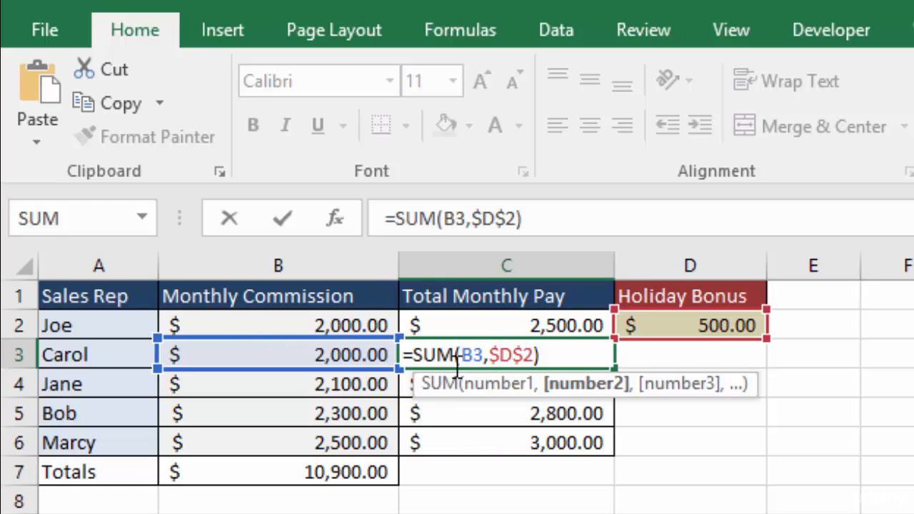
pyautogui.press('Return')
pyautogui.doubleClick(461, 414)
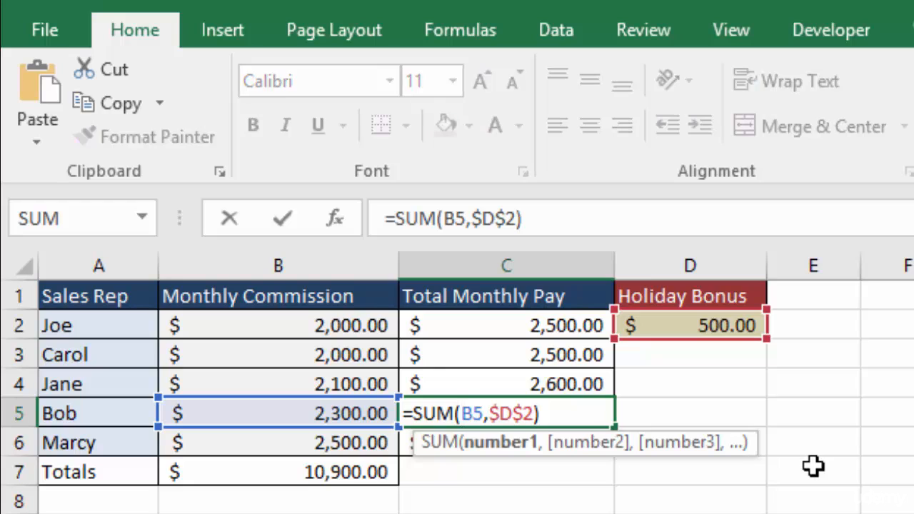